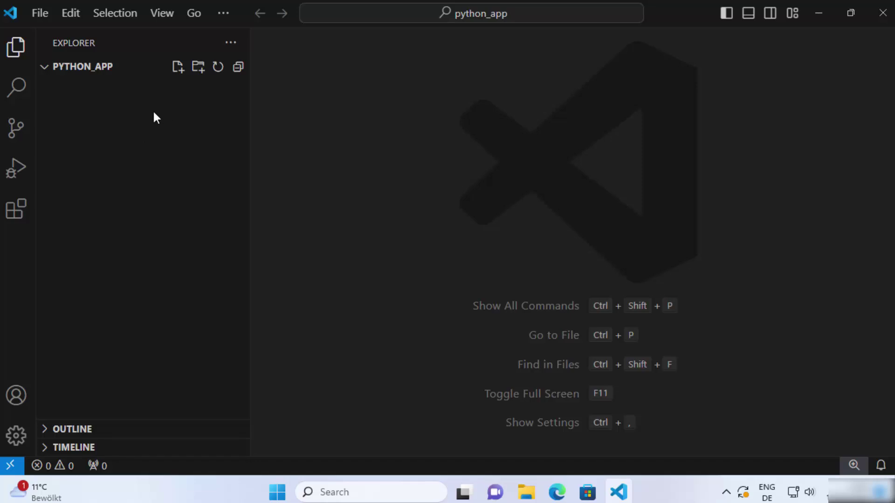
Create test.py in python_app and paste in the PyTorch tensor sample code.
click(176, 69)
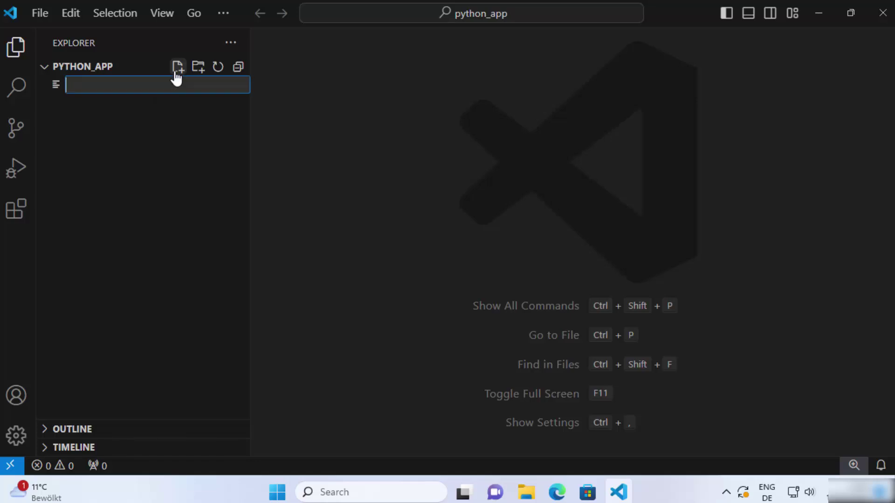
text(test)
text(.j)
key(BackSpace)
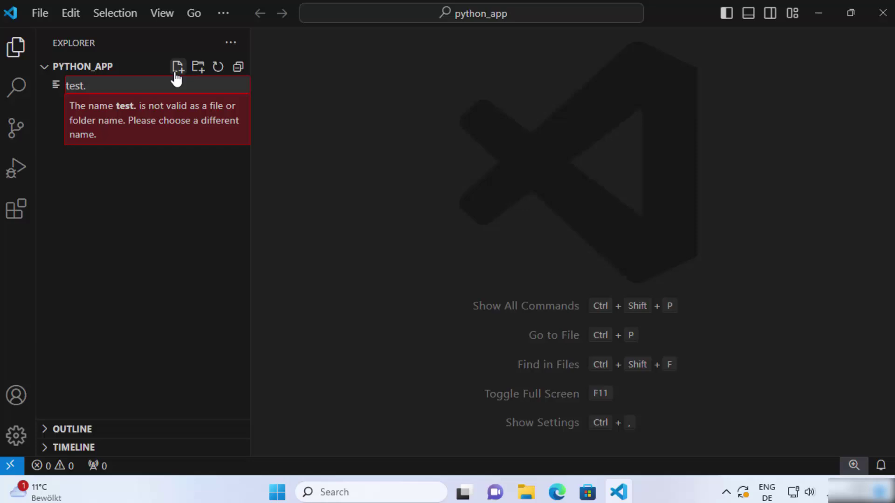
text(py)
key(Return)
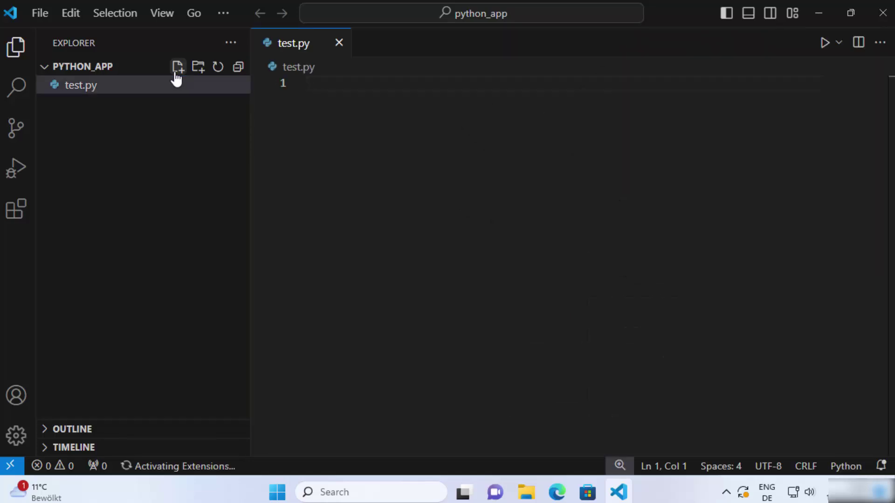
text(import torch  # Define some sample data data = [1, 2, 3, 4, 5]  # Create a tensor from the data tensor = torch.tensor(data)  # Print the tensor print(tensor)  # Get some information about the tensor print(f"Tensor shape: {tensor.shape}") print(f"Tensor data type: {tensor.dtype}"))
Save test.py with Ctrl+S and bring up the Terminal options from the overflow menu.
key(ctrl+s)
click(489, 147)
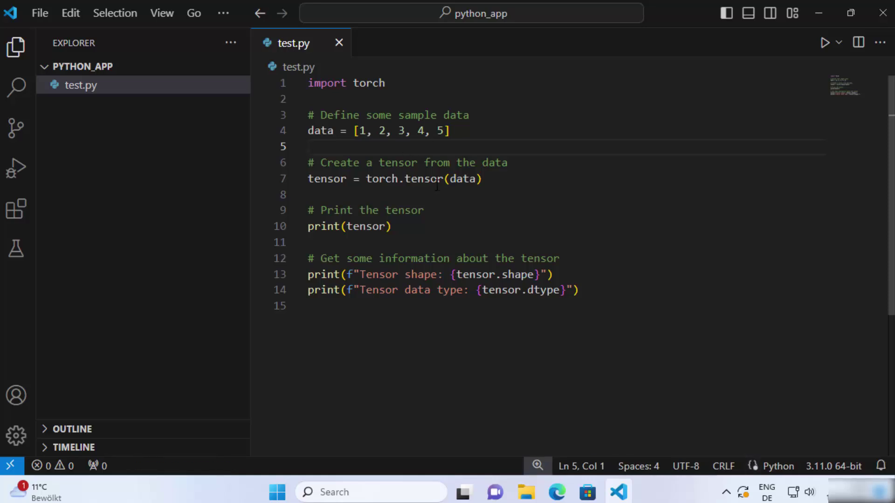
click(532, 210)
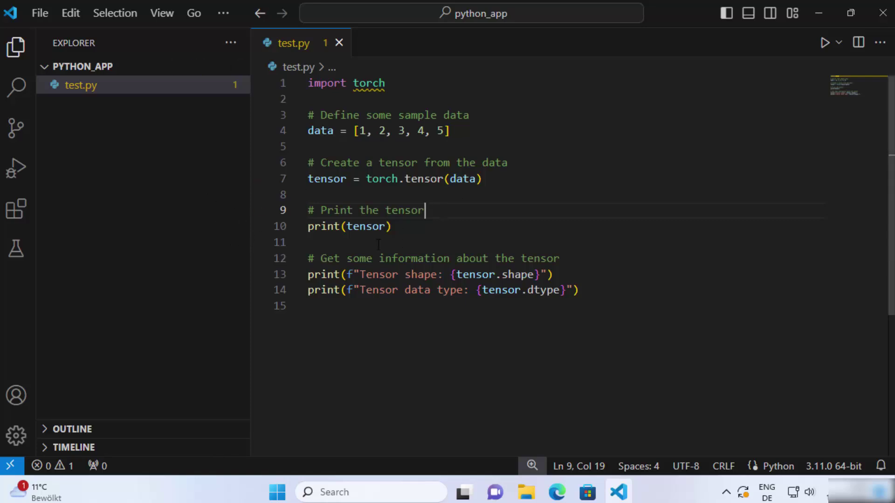
click(529, 239)
click(222, 13)
mouse_move(253, 59)
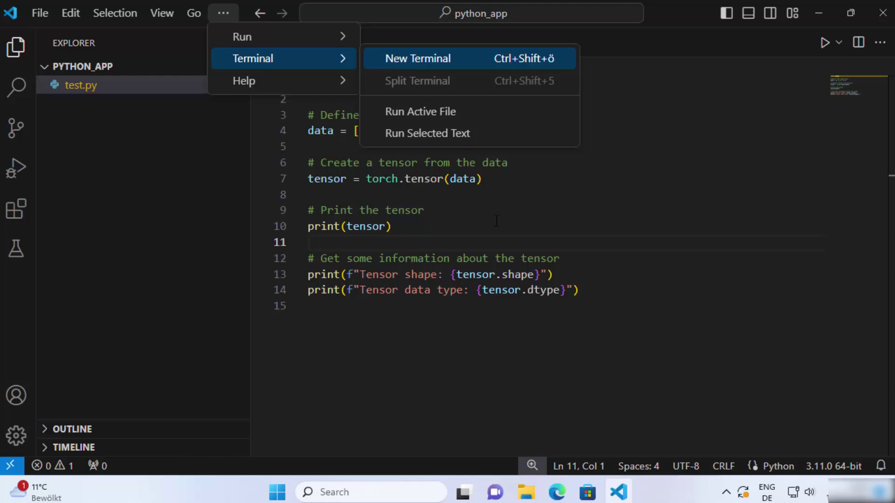
Start a new PowerShell terminal at the python_app folder via Terminal > New Terminal.
click(418, 58)
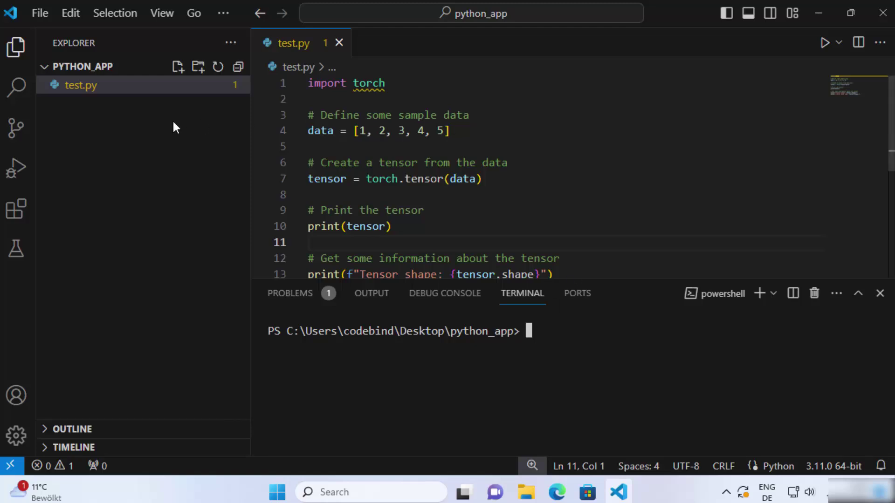
mouse_move(139, 126)
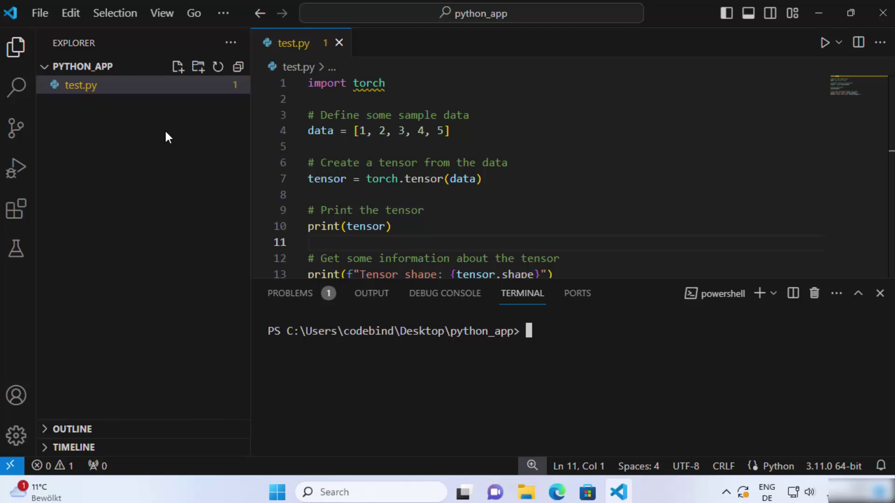
Switch to a Command Prompt terminal and enter 'python -m venv myenv' at its prompt.
click(771, 292)
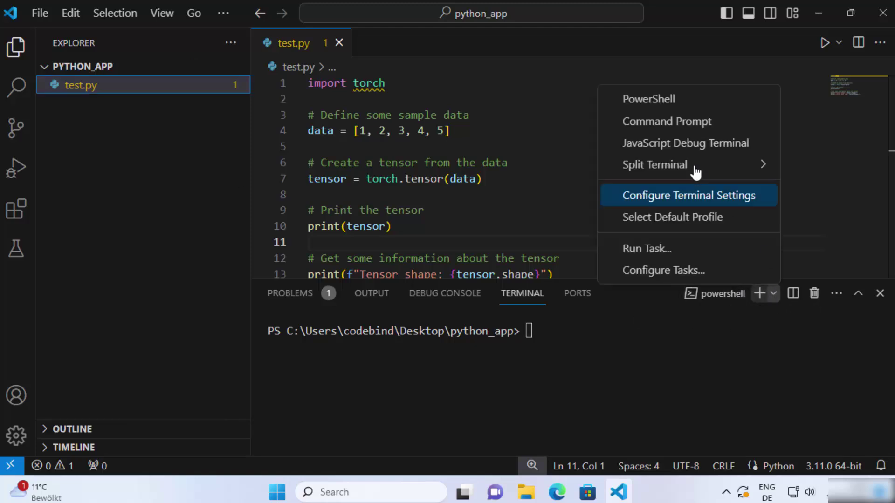
click(682, 125)
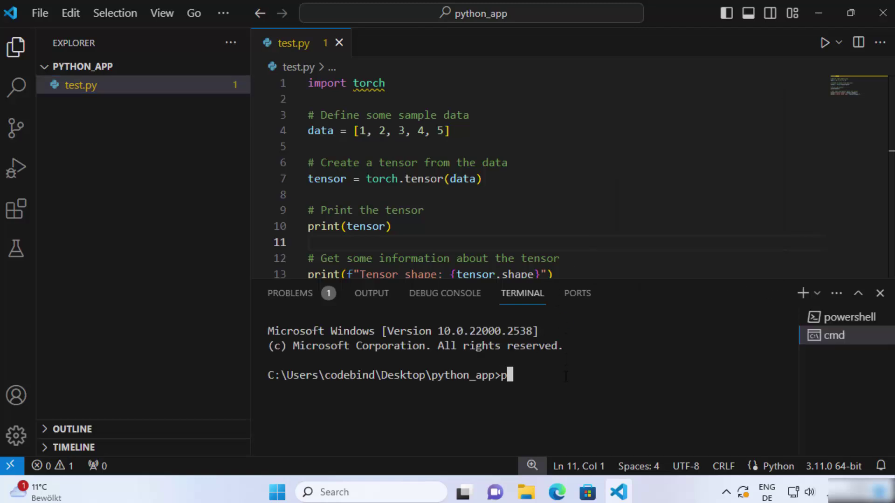
text(python )
text(-m venv )
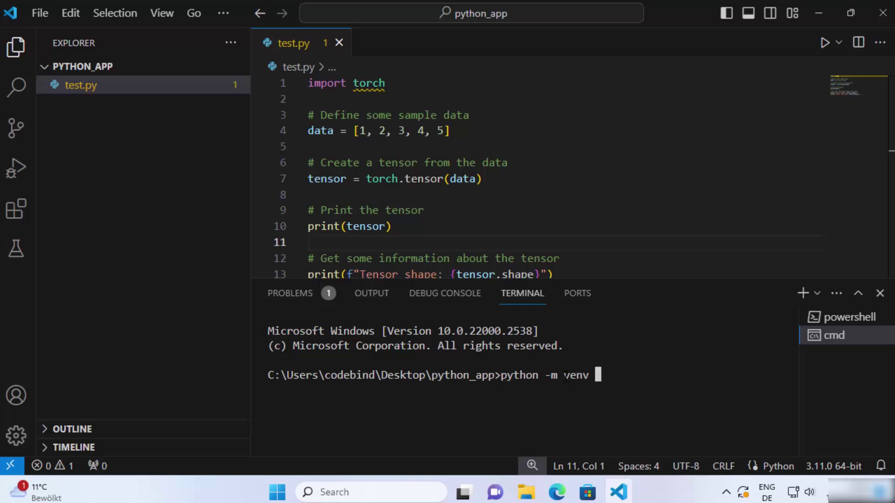
text(my)
text(env)
double_click(613, 374)
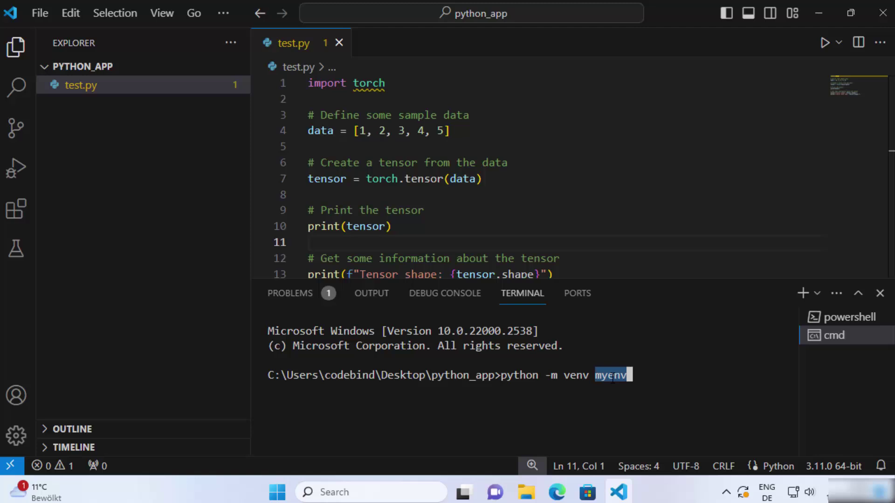
click(638, 375)
Create the myenv venv and select its Python 3.11.0 interpreter for the workspace.
key(Return)
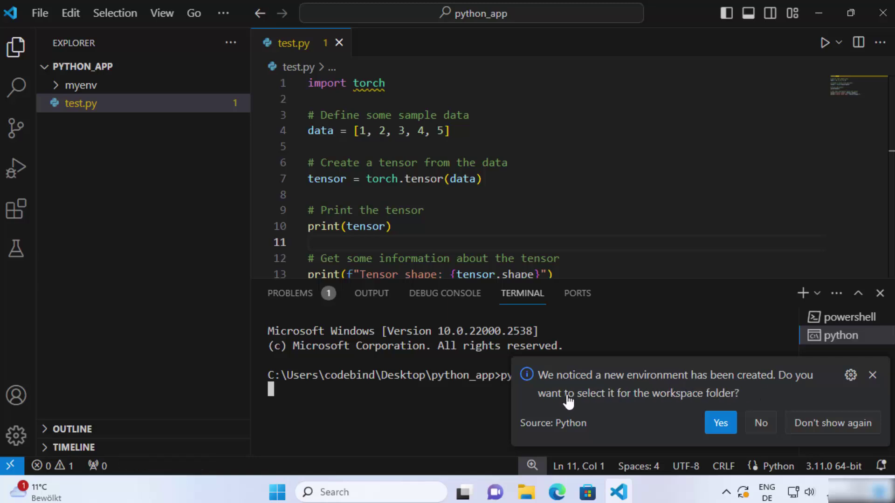
click(721, 423)
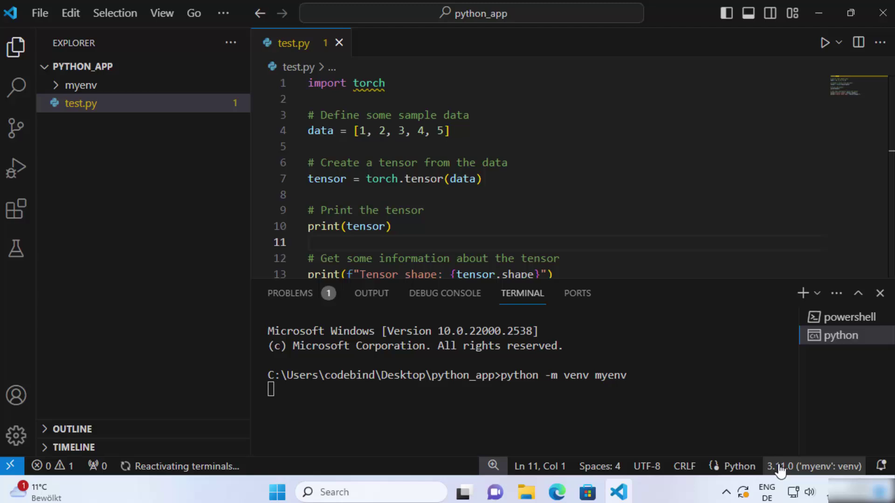
click(804, 466)
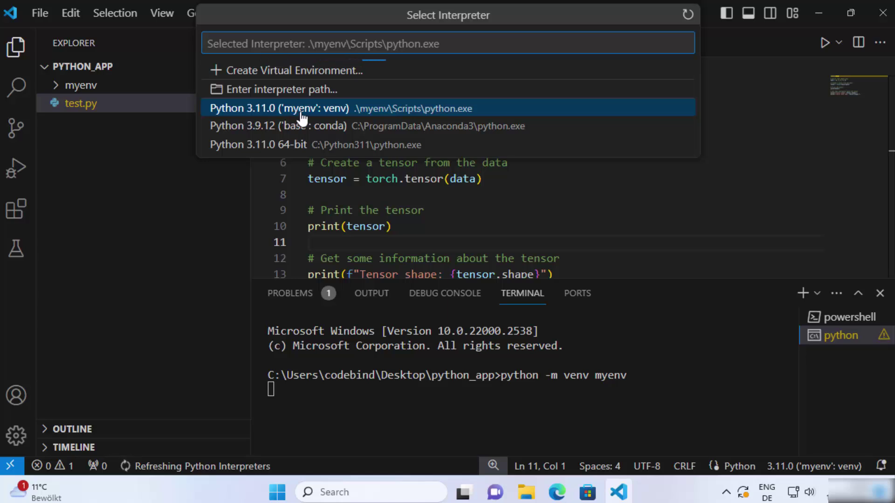
click(310, 108)
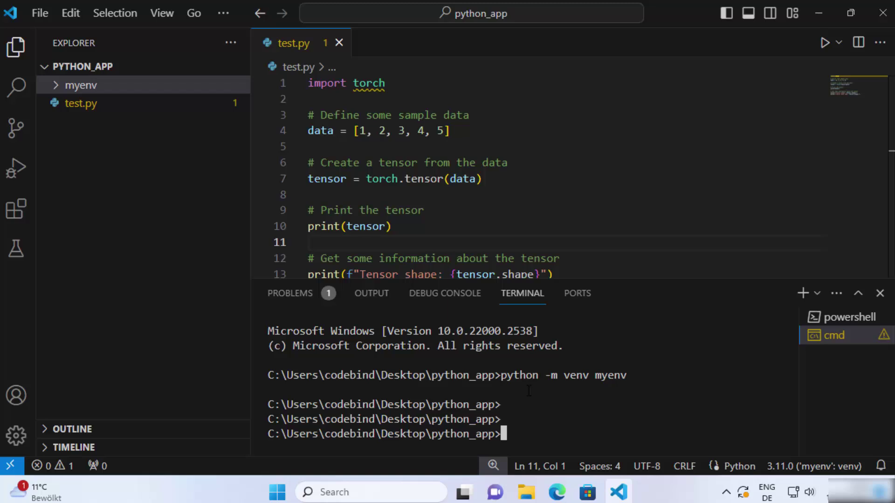
Run myenv\Scripts\activate so the prompt shows (myenv), then collapse the myenv folder.
click(56, 85)
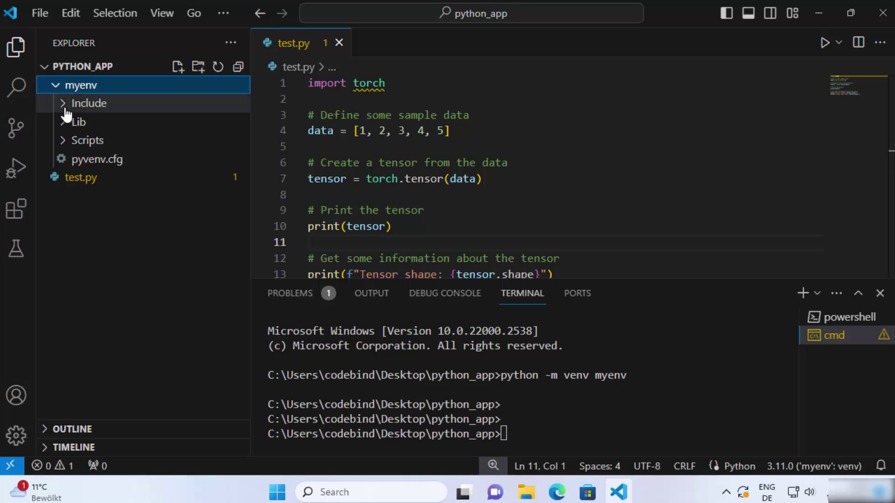
click(63, 141)
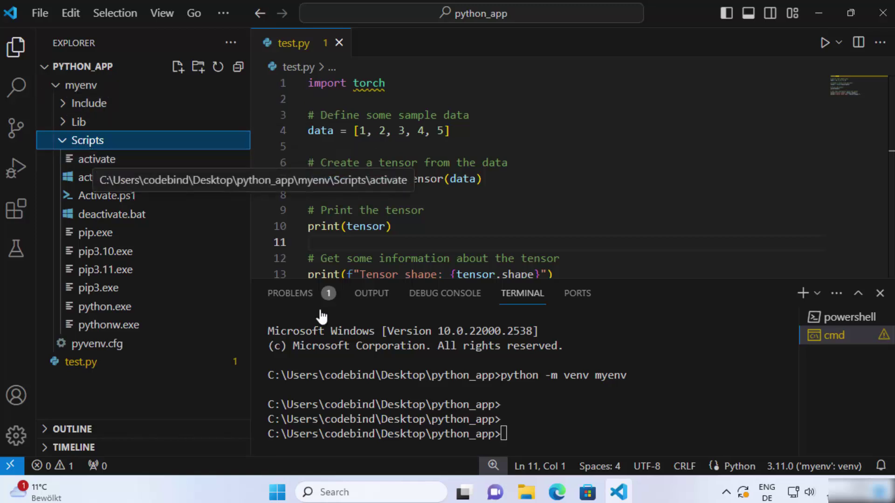
click(589, 421)
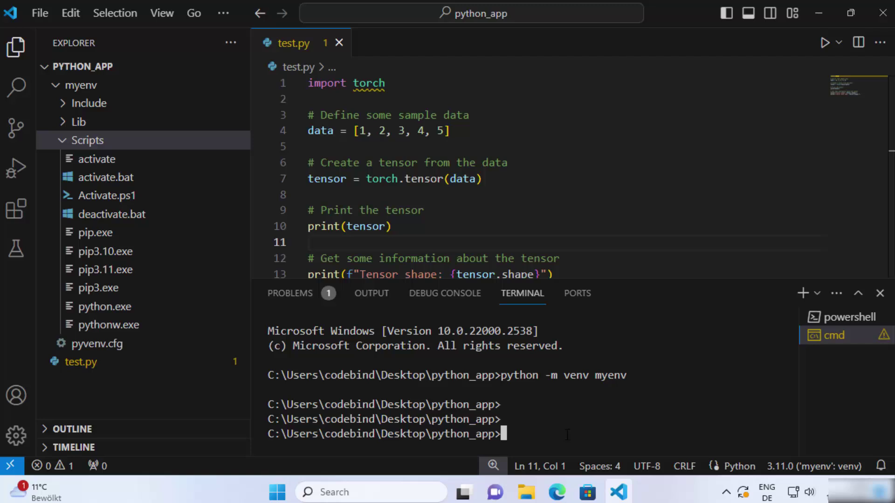
text(myenv)
text(\S)
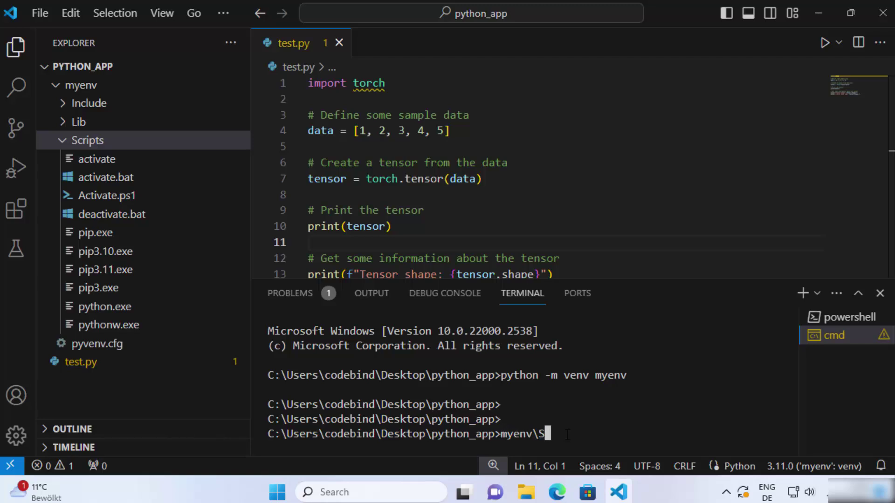
text(cripts)
text(\activate)
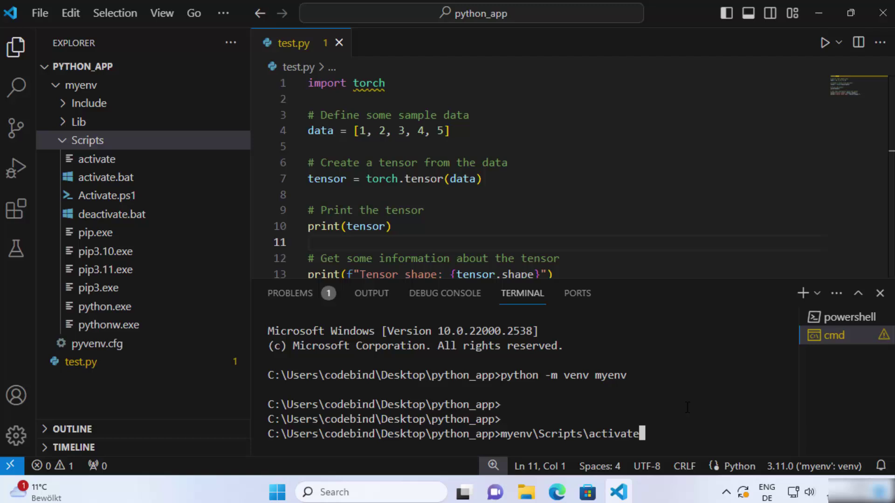
key(Return)
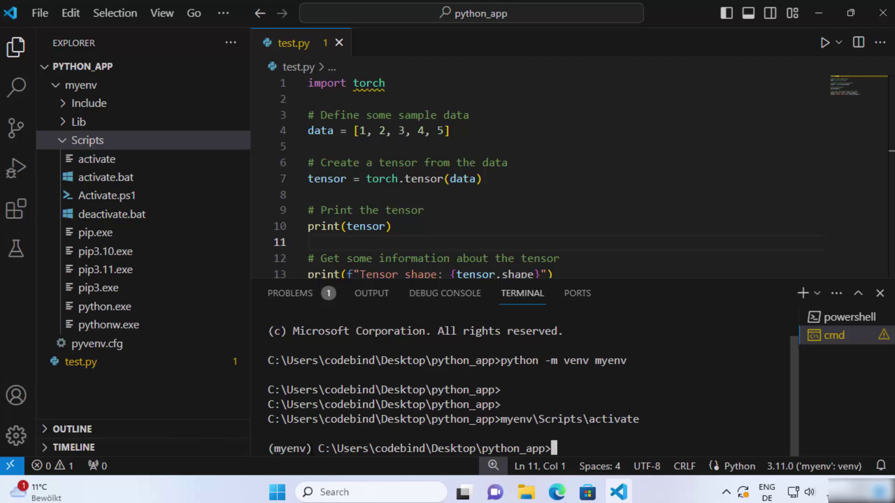
drag(312, 448, 269, 448)
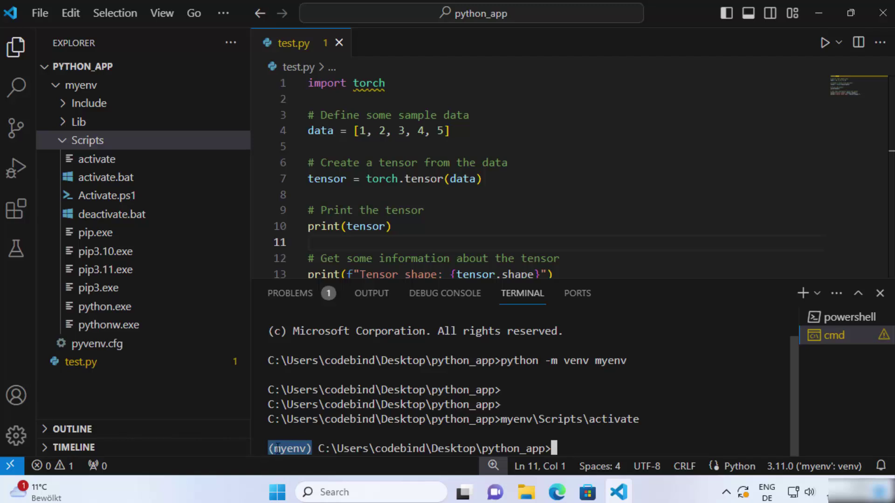
click(310, 448)
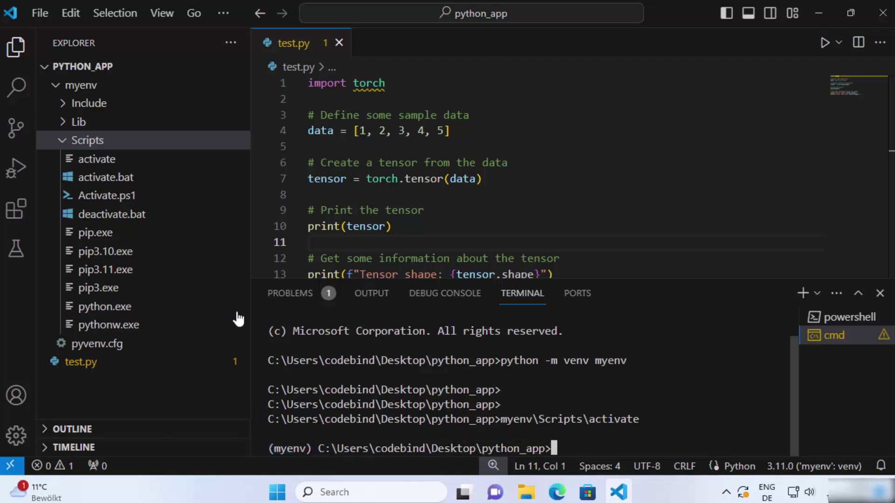
click(80, 85)
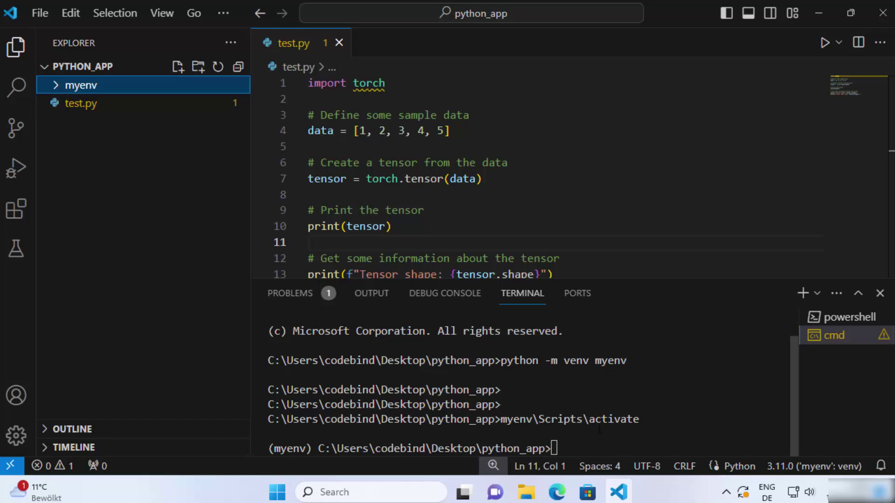
Type 'pip install torch torchvision' at the (myenv) prompt without running it.
click(619, 444)
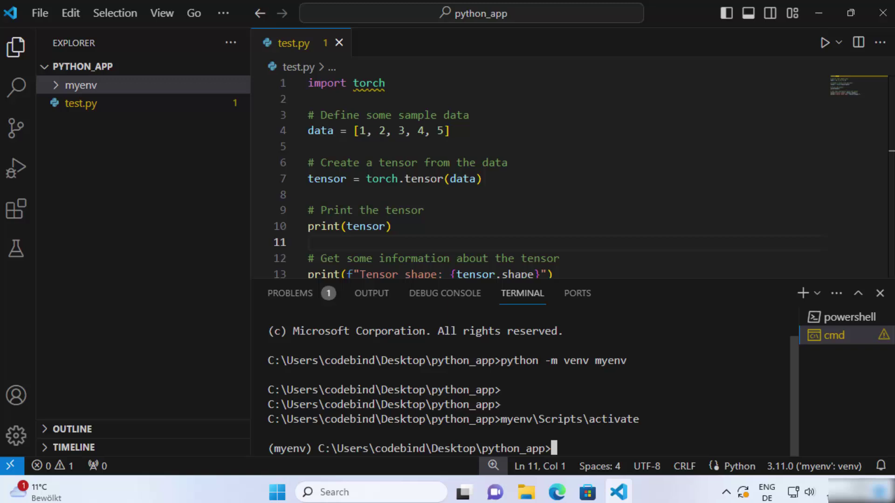
text(pip ins)
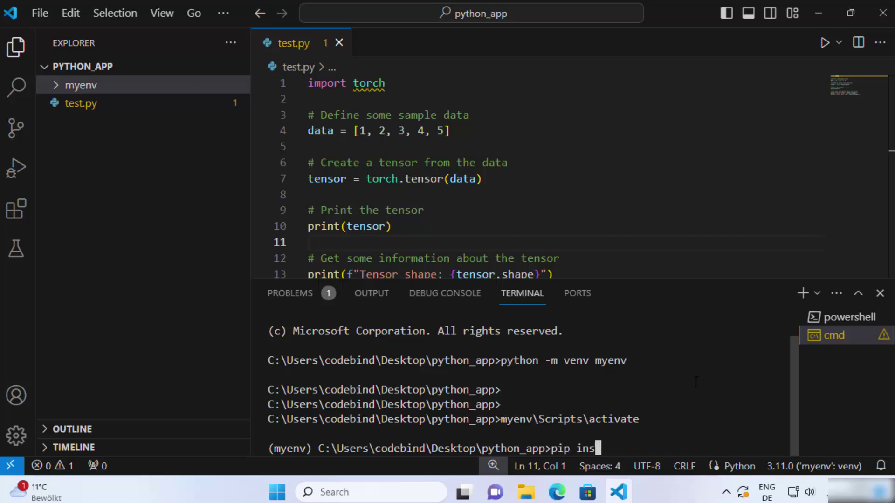
text(tall)
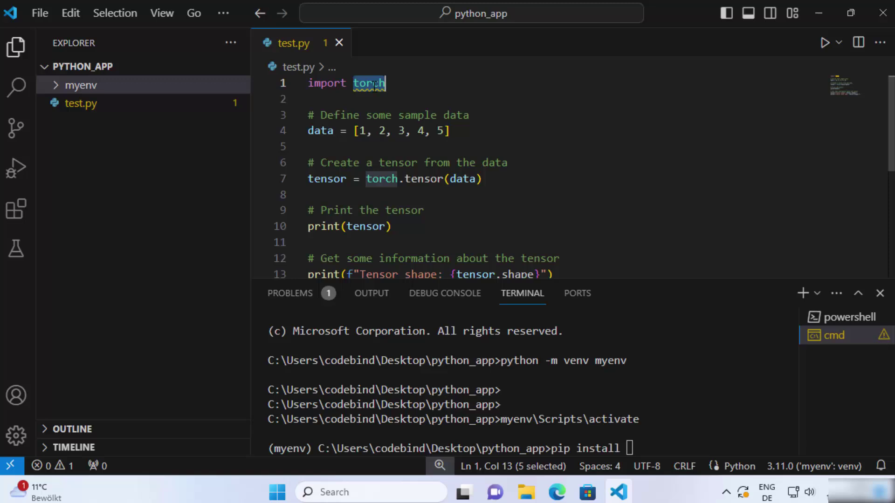
click(629, 448)
text(torch)
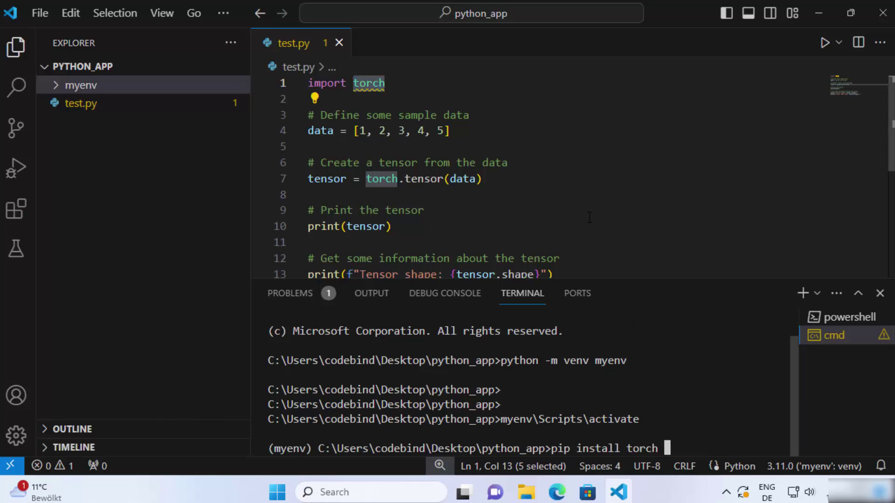
click(560, 205)
scroll(541, 177, down, 1)
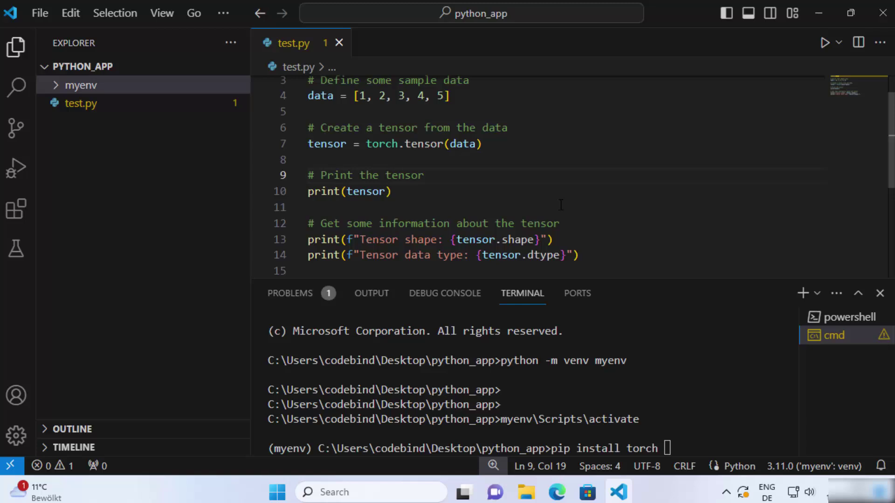
scroll(542, 177, up, 1)
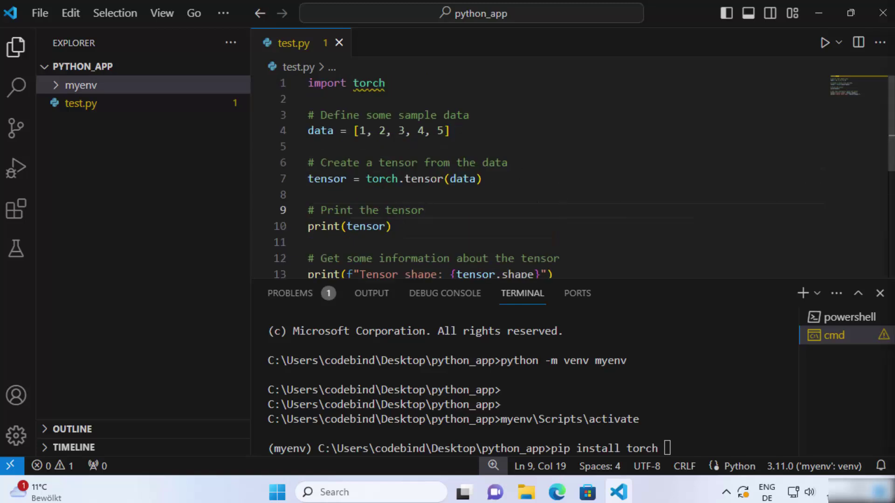
click(694, 437)
text(torchvision)
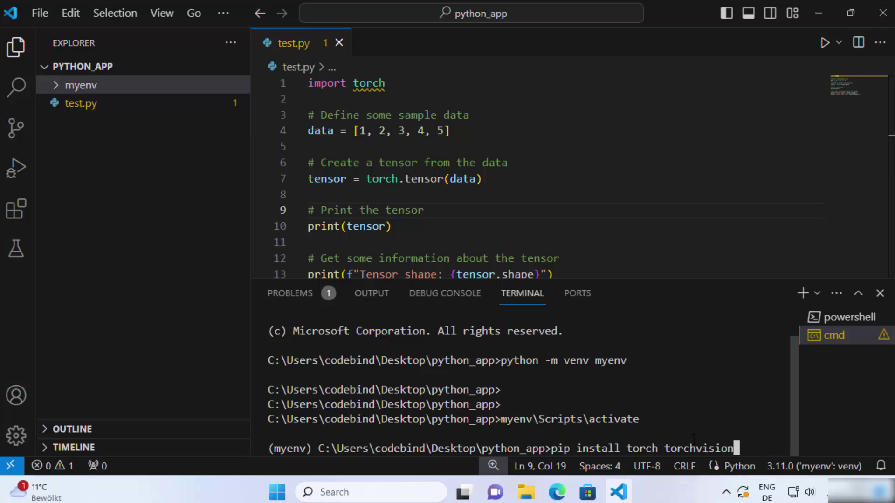
double_click(444, 448)
double_click(598, 448)
double_click(641, 448)
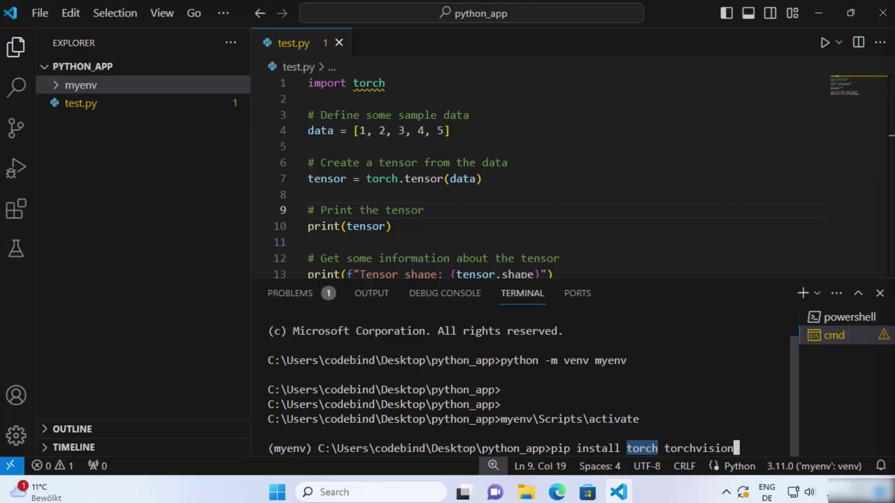
click(725, 372)
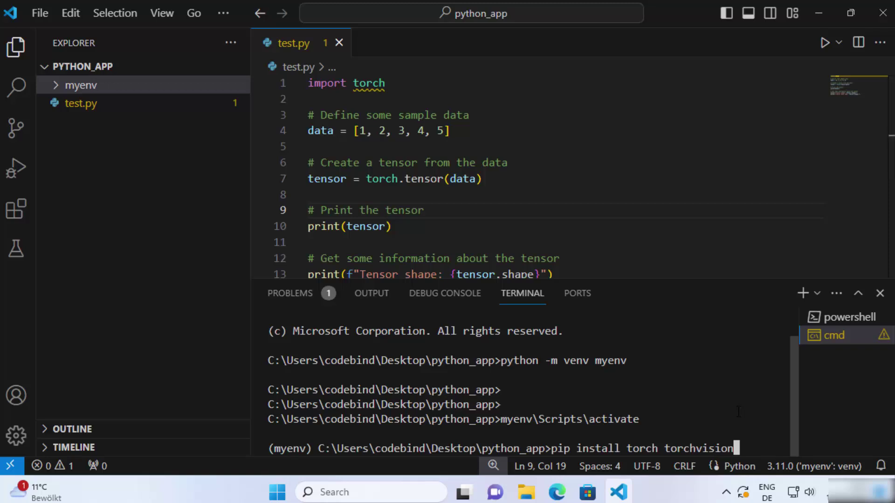
Run the pip install and confirm torch 2.2.1 and torchvision 0.17.1 installed.
key(Return)
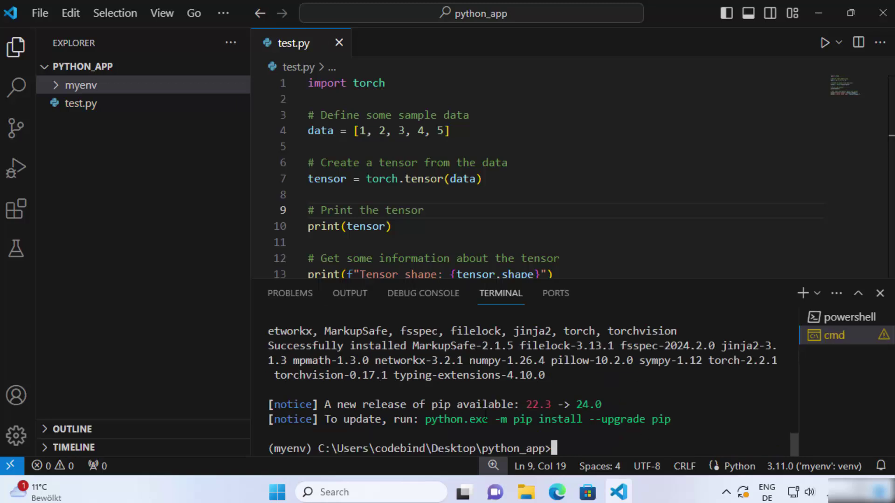
mouse_move(267, 346)
mouse_down()
mouse_move(407, 346)
mouse_move(569, 376)
mouse_up()
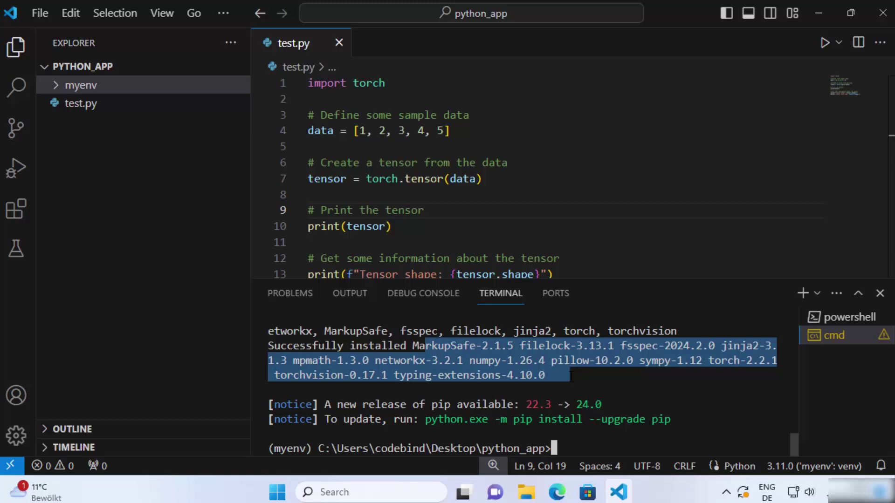
click(619, 384)
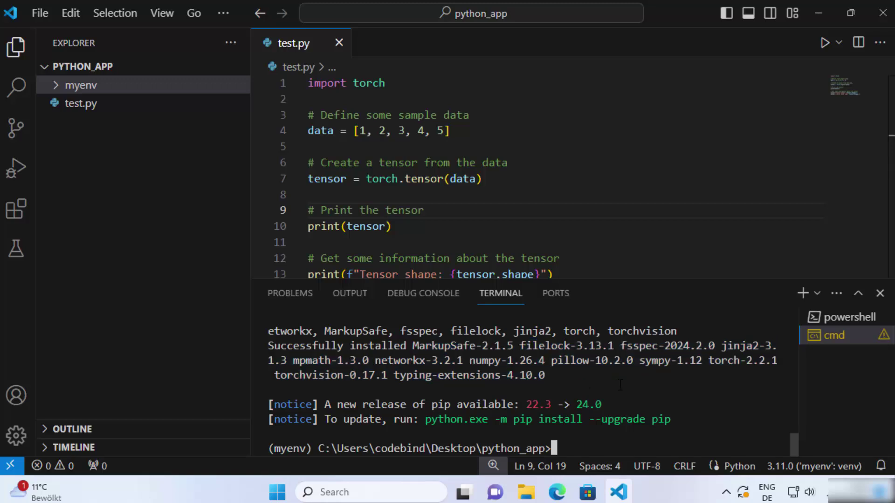
text(py)
text(tho)
text(n )
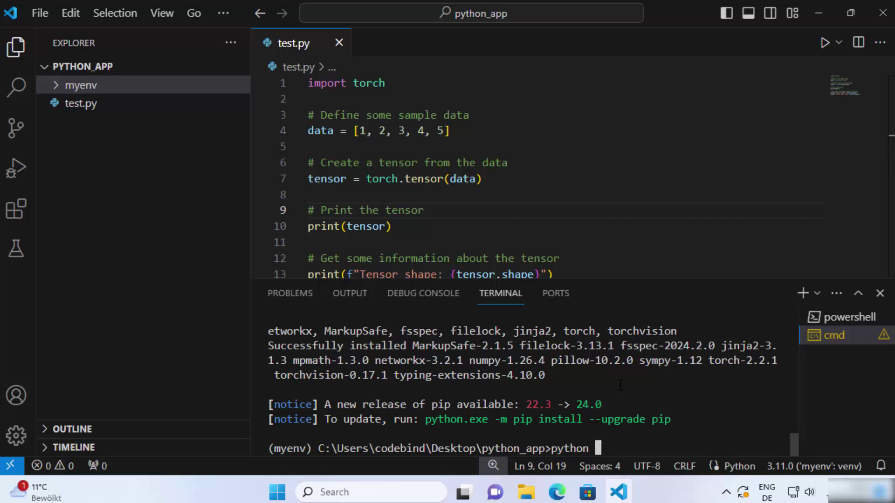
text(tr)
Run 'python test.py', printing tensor([1, 2, 3, 4, 5]), torch.Size([5]) and torch.int64.
key(BackSpace)
key(BackSpace)
text(test.py)
key(Return)
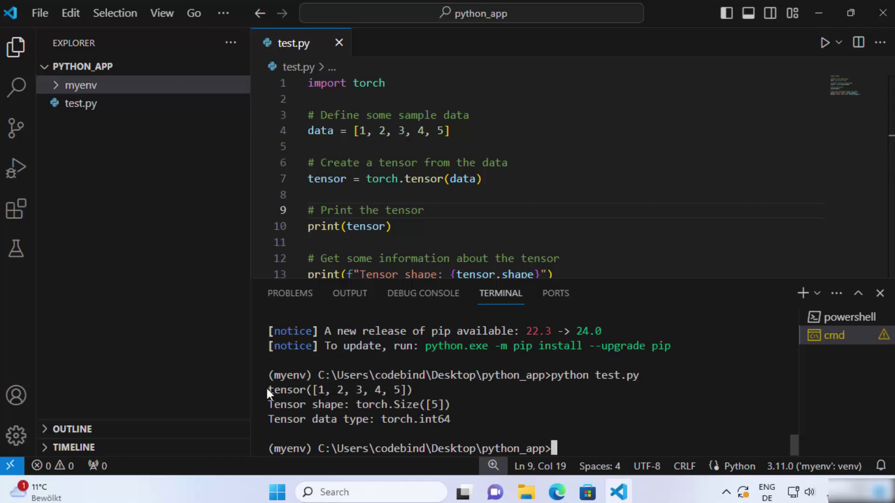
drag(267, 386, 481, 419)
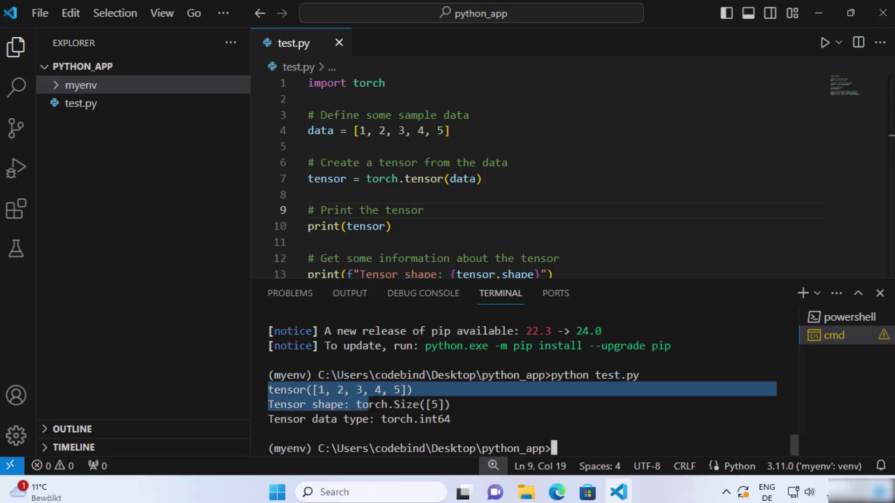
click(484, 420)
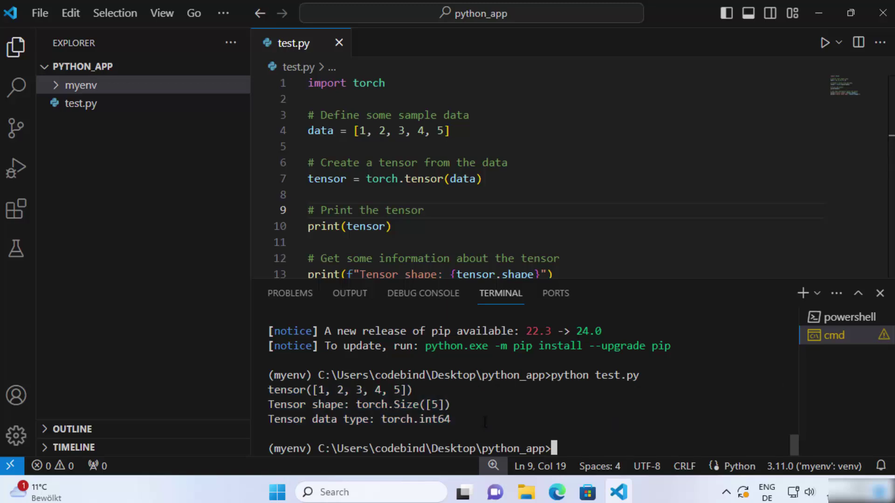